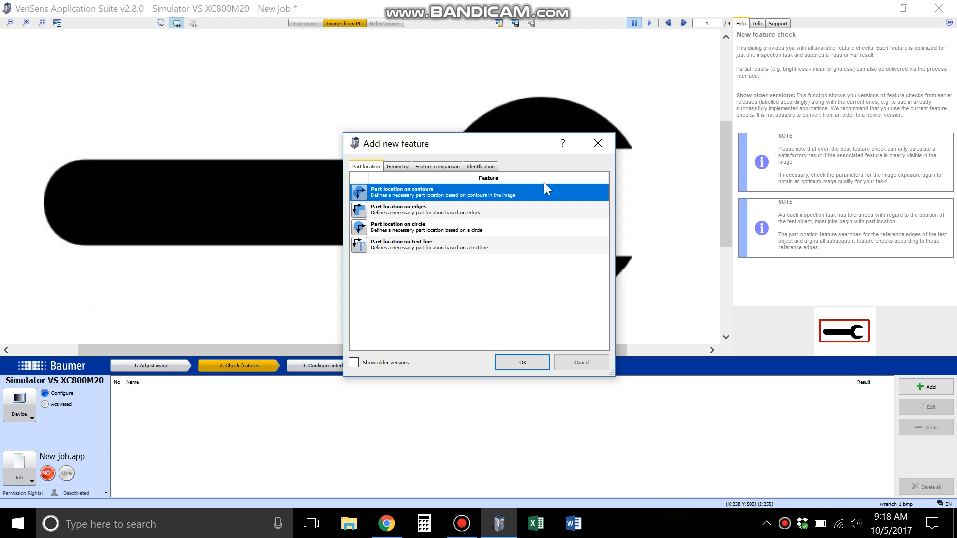
- Add a Count contour points feature check and draw its rectangular inspection area around the wrench head and part of the handle
{"action": "left_click", "coordinate": [424, 170]}
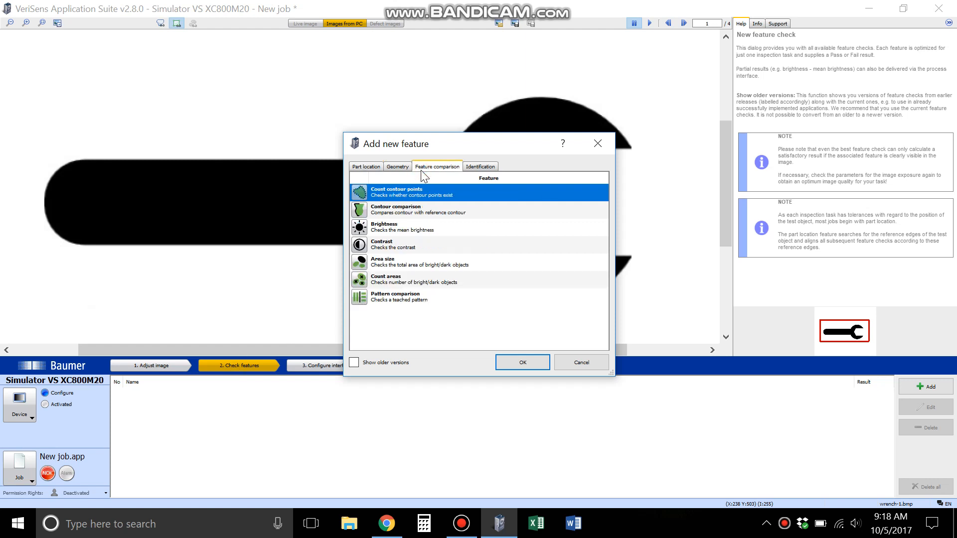
{"action": "double_click", "coordinate": [436, 193]}
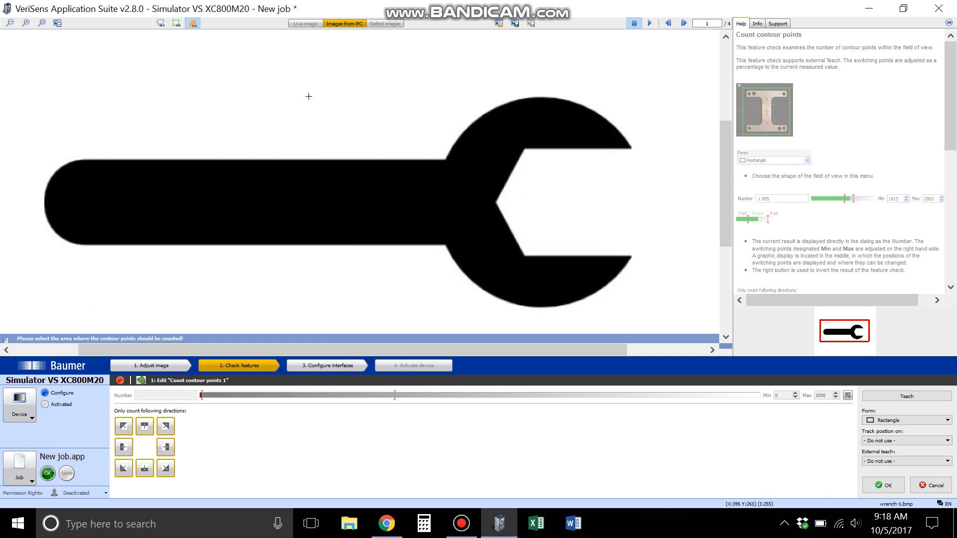
{"action": "left_click_drag", "start_coordinate": [326, 81], "coordinate": [671, 326]}
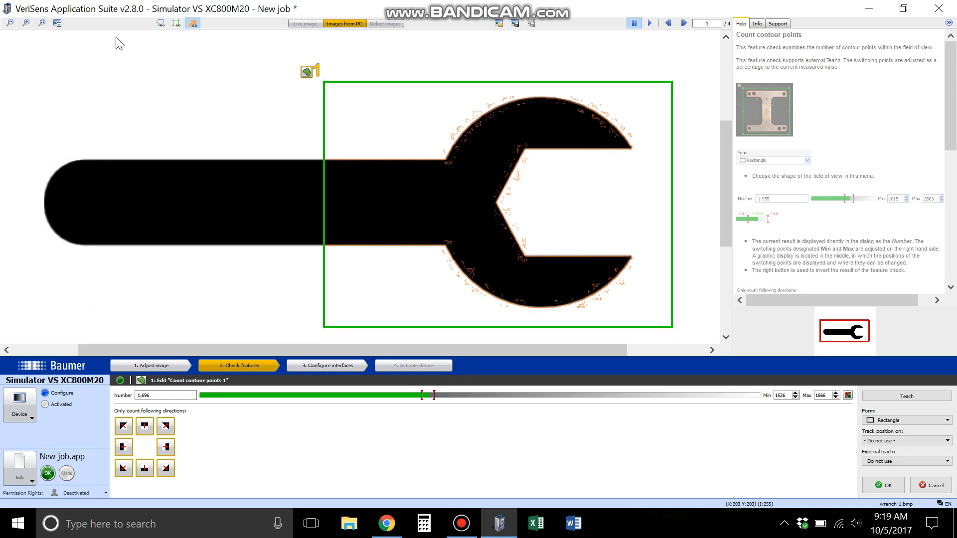
- Shift the inspection rectangle slightly along the wrench handle, away from the open jaw
{"action": "left_click", "coordinate": [27, 23]}
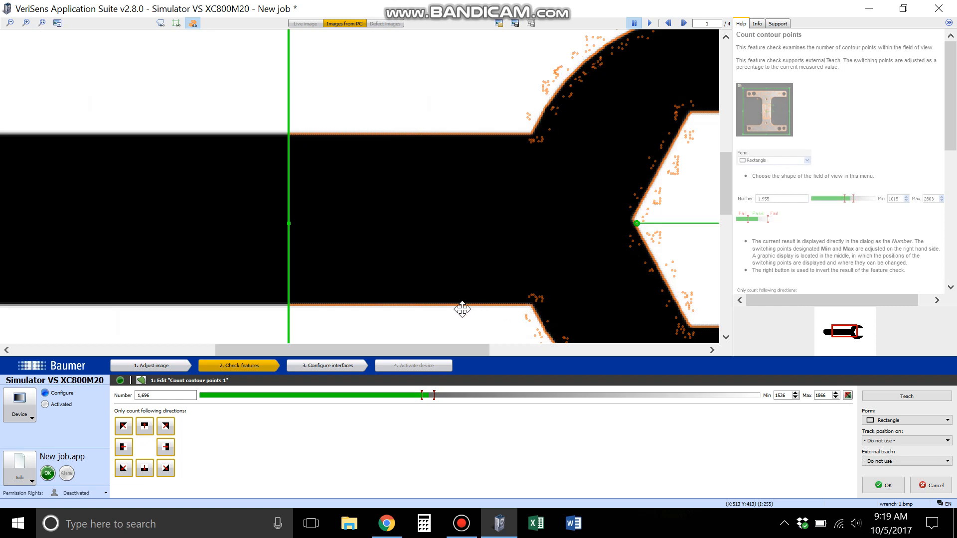
{"action": "left_click_drag", "start_coordinate": [596, 246], "coordinate": [546, 251]}
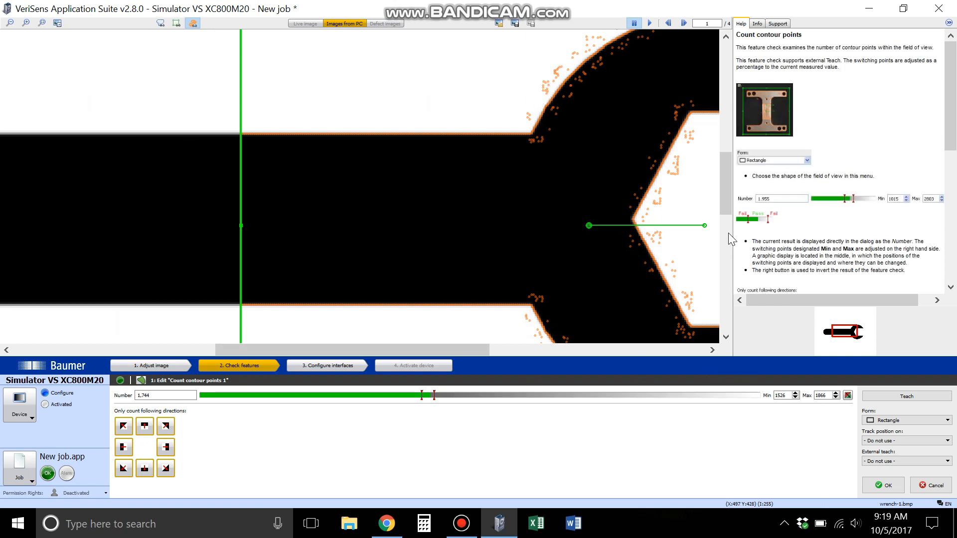
{"action": "left_click_drag", "start_coordinate": [479, 347], "coordinate": [567, 349]}
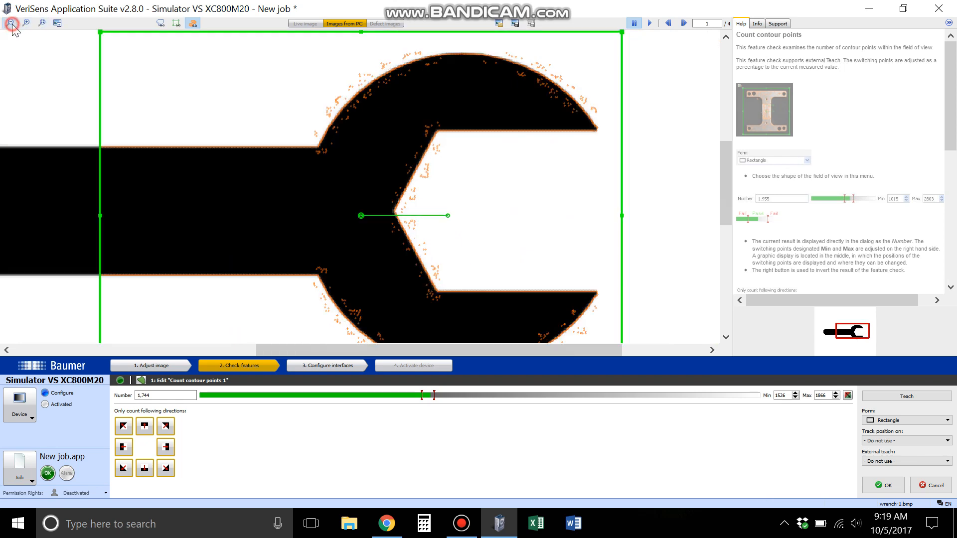
{"action": "left_click", "coordinate": [11, 23]}
{"action": "left_click", "coordinate": [11, 24]}
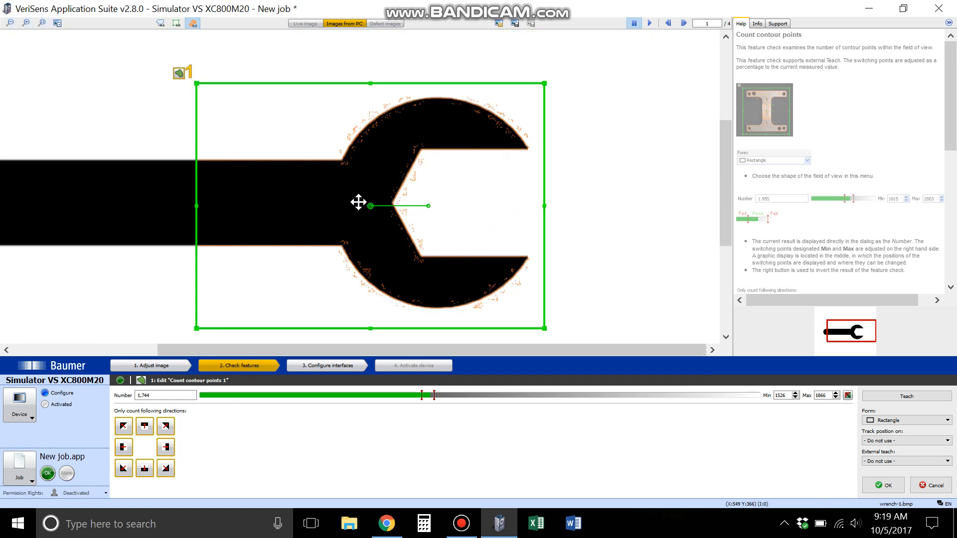
- Return to the image adjustment stage and display the detected contours over the whole wrench image
{"action": "left_click", "coordinate": [137, 367]}
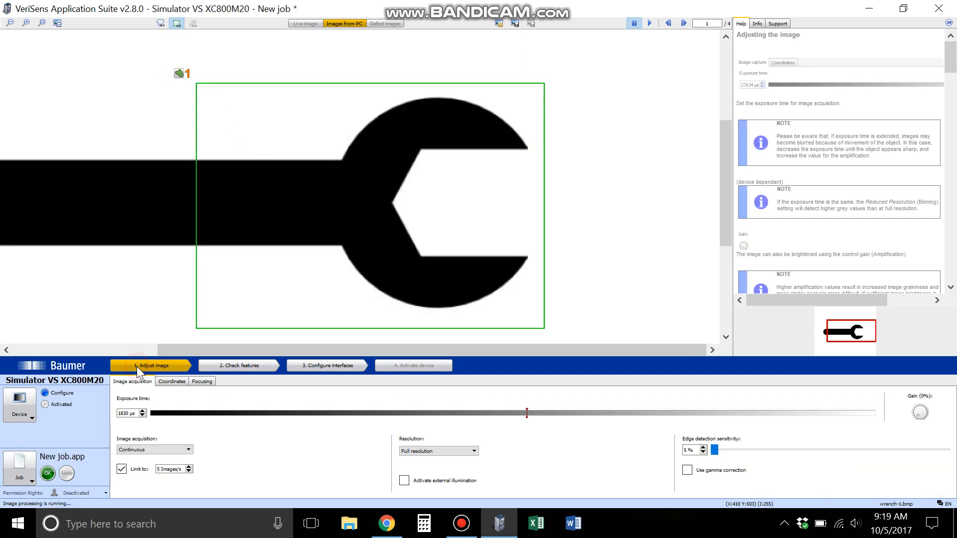
{"action": "left_click", "coordinate": [716, 450]}
{"action": "left_click", "coordinate": [160, 29]}
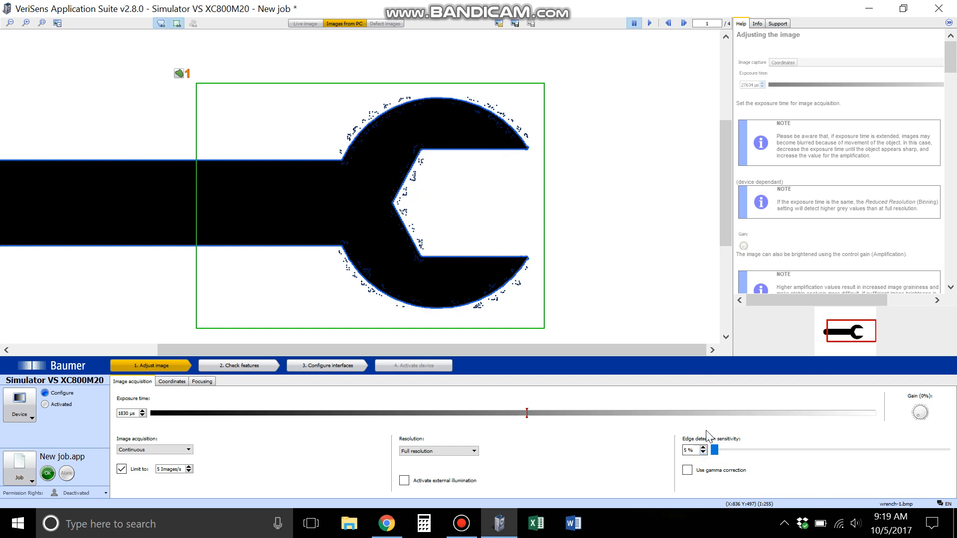
- Set the edge detection sensitivity to 44 %
{"action": "left_click", "coordinate": [718, 452]}
{"action": "left_click_drag", "start_coordinate": [718, 458], "coordinate": [774, 460]}
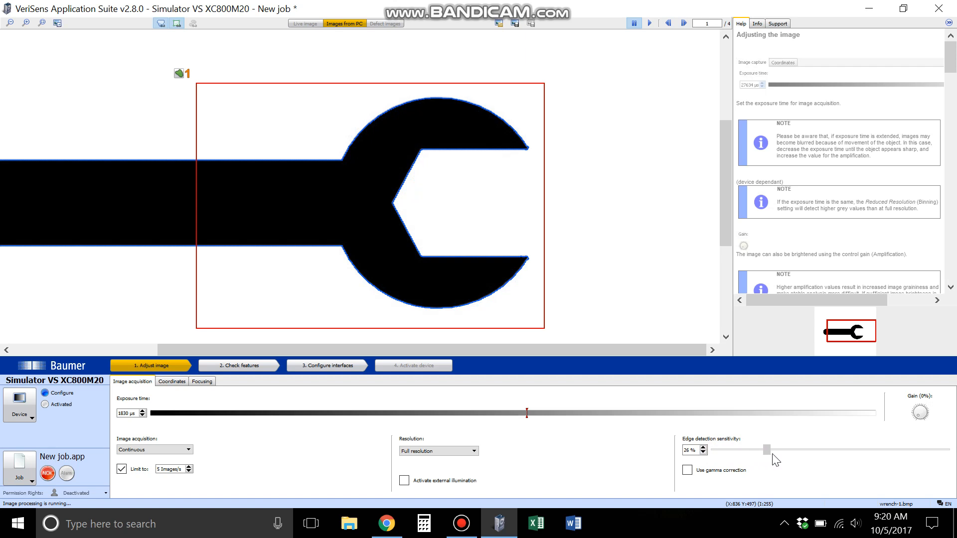
{"action": "left_click", "coordinate": [771, 451]}
{"action": "left_click", "coordinate": [25, 23]}
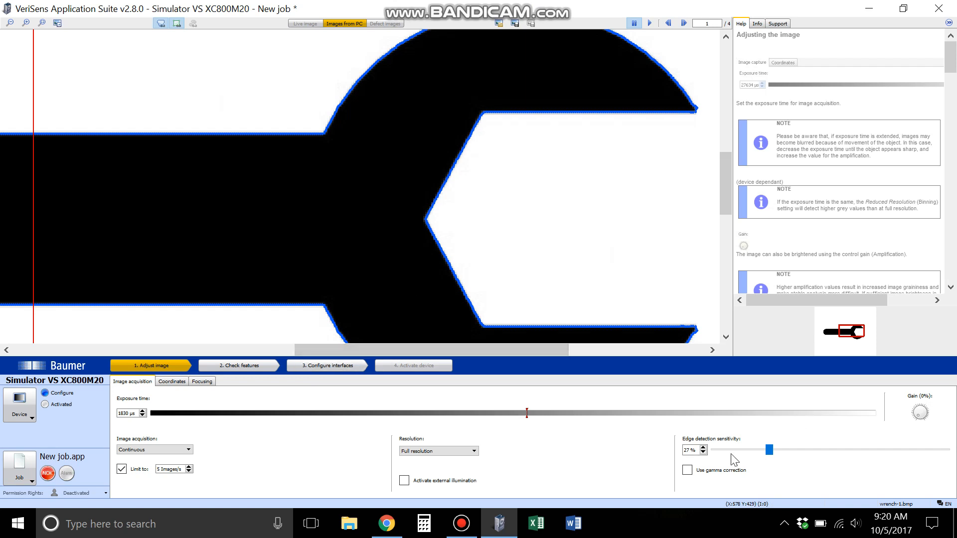
{"action": "left_click", "coordinate": [770, 459]}
{"action": "left_click_drag", "start_coordinate": [771, 454], "coordinate": [941, 450]}
{"action": "left_click_drag", "start_coordinate": [937, 450], "coordinate": [810, 461]}
- Reopen the Count contour points 1 check for editing and reteach its Min and Max limits to the current image
{"action": "left_click", "coordinate": [262, 371]}
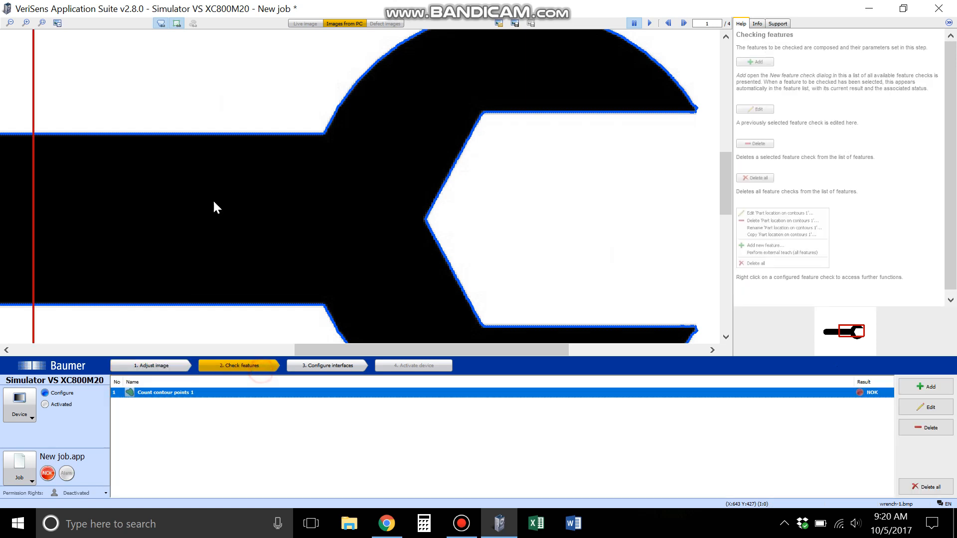
{"action": "left_click", "coordinate": [9, 22]}
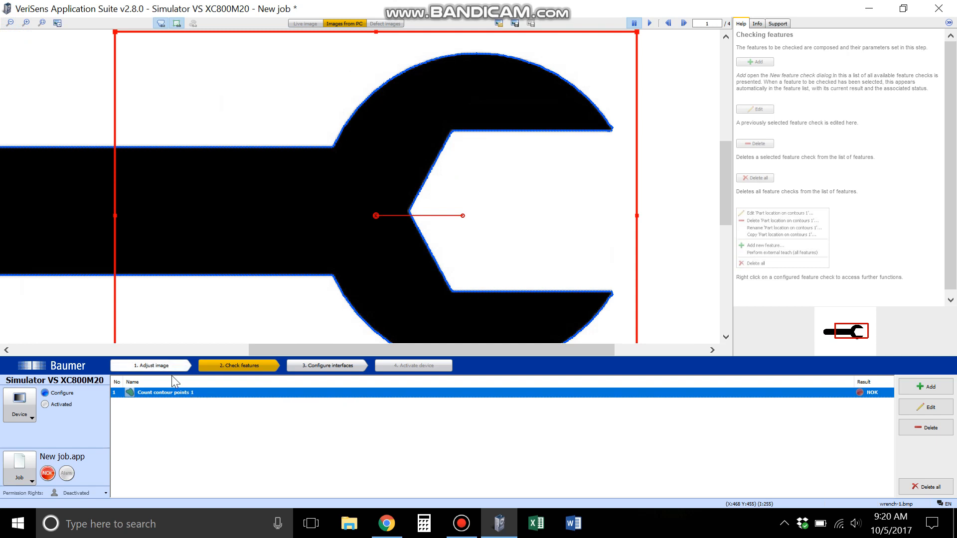
{"action": "double_click", "coordinate": [177, 393]}
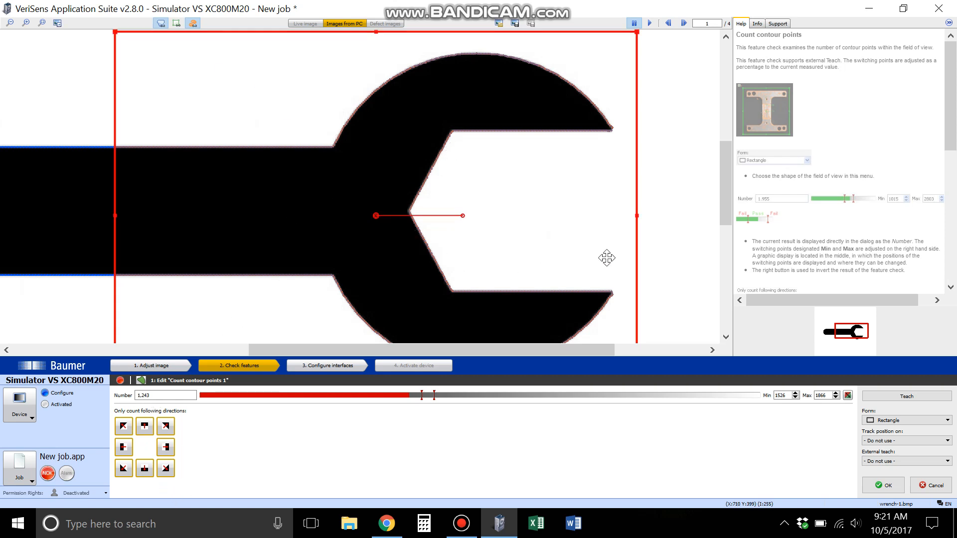
{"action": "scroll", "coordinate": [637, 237], "scroll_direction": "down", "scroll_amount": 2}
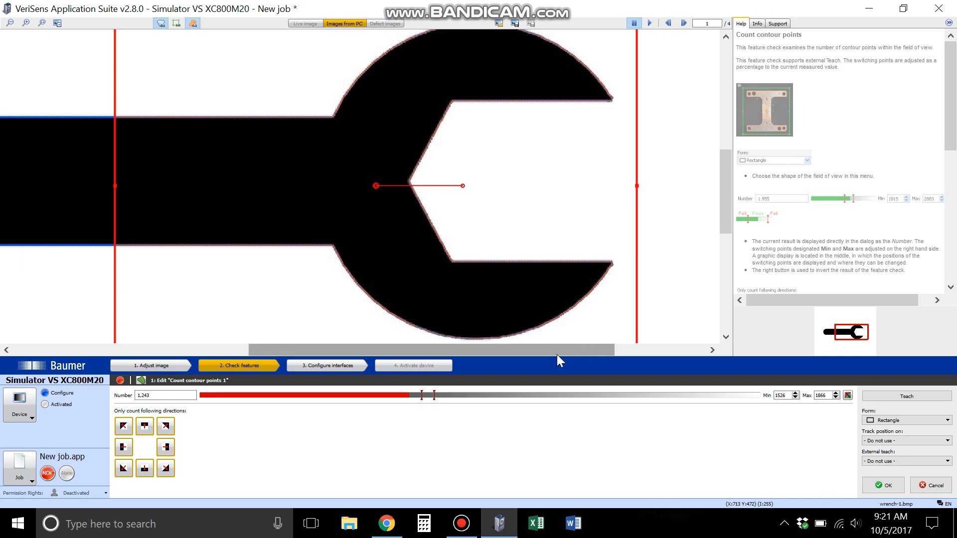
{"action": "left_click", "coordinate": [934, 396]}
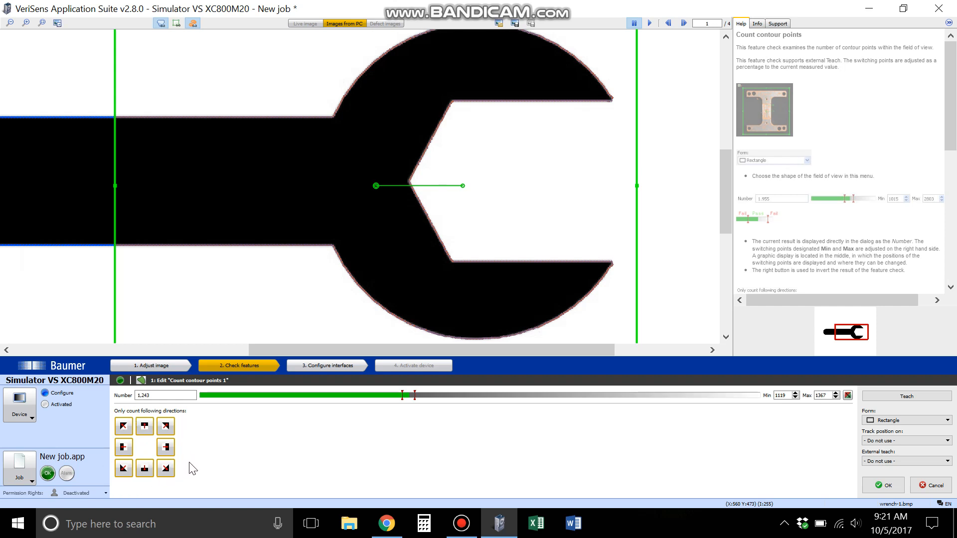
- Limit the counted directions to horizontal edges with the dark side below, and hide the contour overlay of the whole image
{"action": "left_click", "coordinate": [127, 434]}
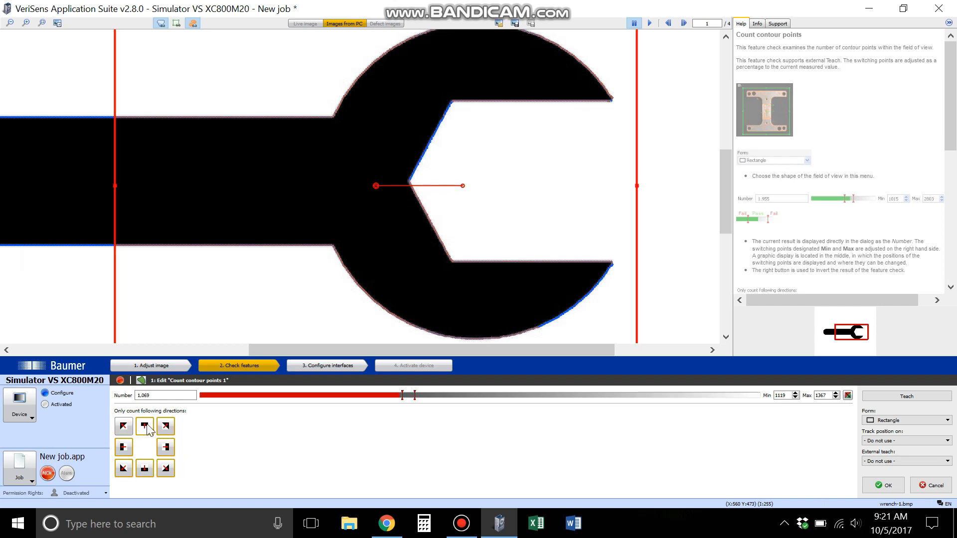
{"action": "left_click", "coordinate": [145, 426]}
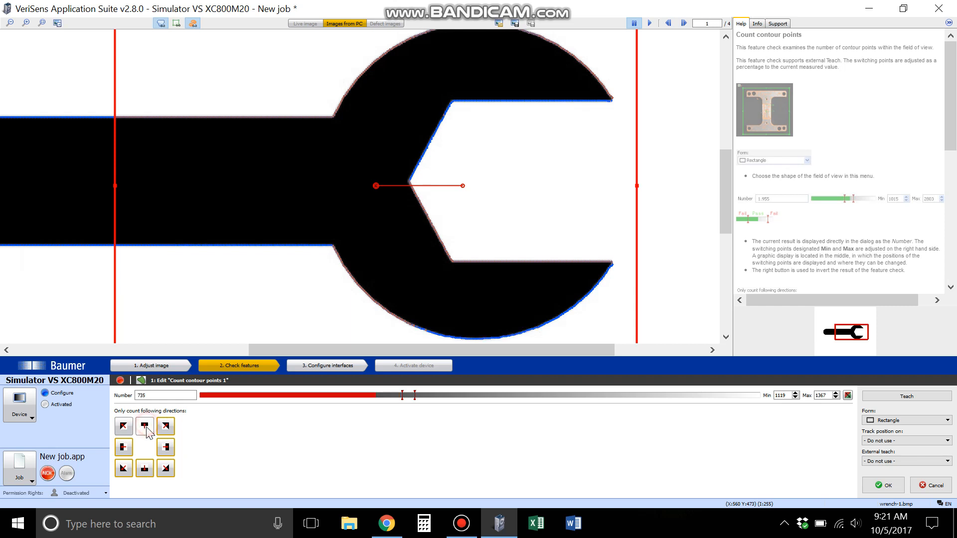
{"action": "left_click", "coordinate": [165, 427]}
{"action": "left_click", "coordinate": [166, 449]}
{"action": "left_click", "coordinate": [165, 468]}
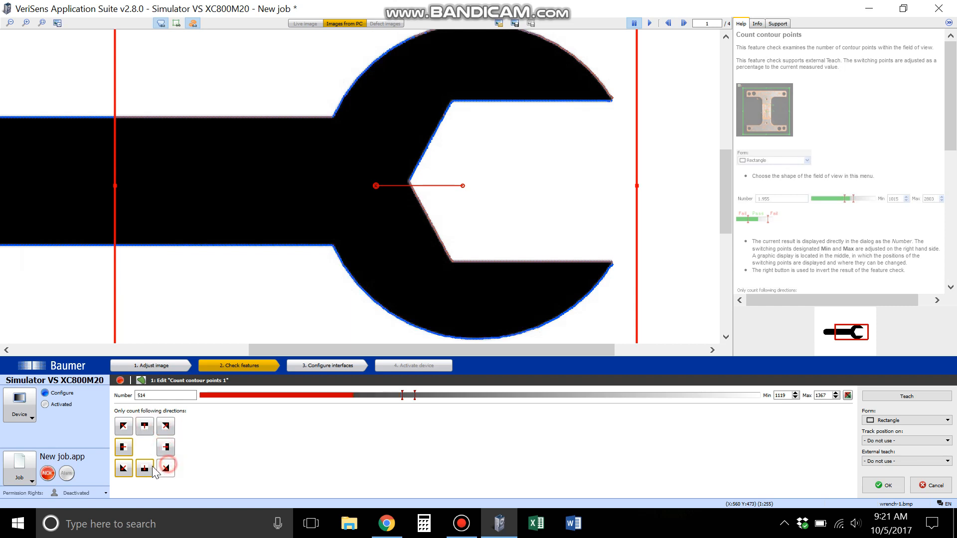
{"action": "left_click", "coordinate": [123, 468]}
{"action": "left_click", "coordinate": [123, 447]}
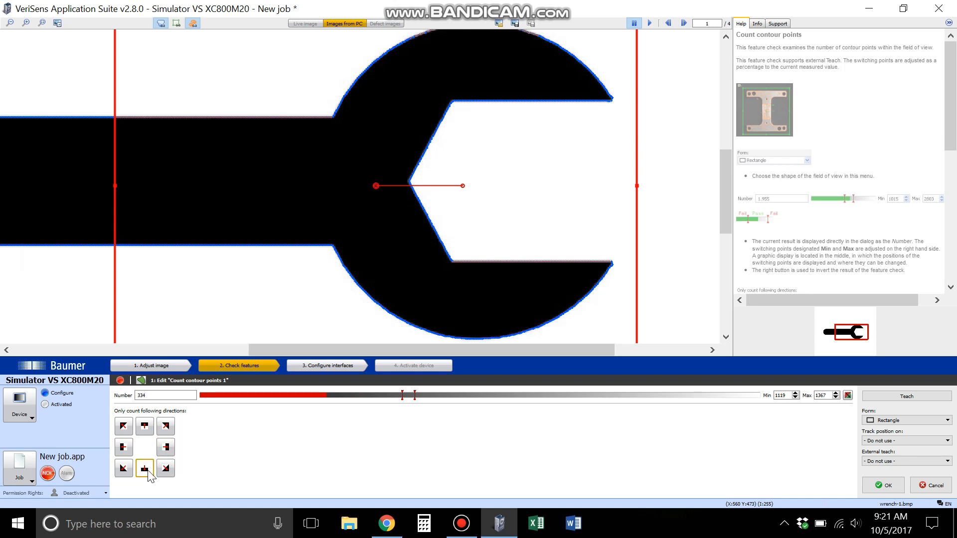
{"action": "left_click", "coordinate": [146, 475]}
{"action": "left_click", "coordinate": [161, 25]}
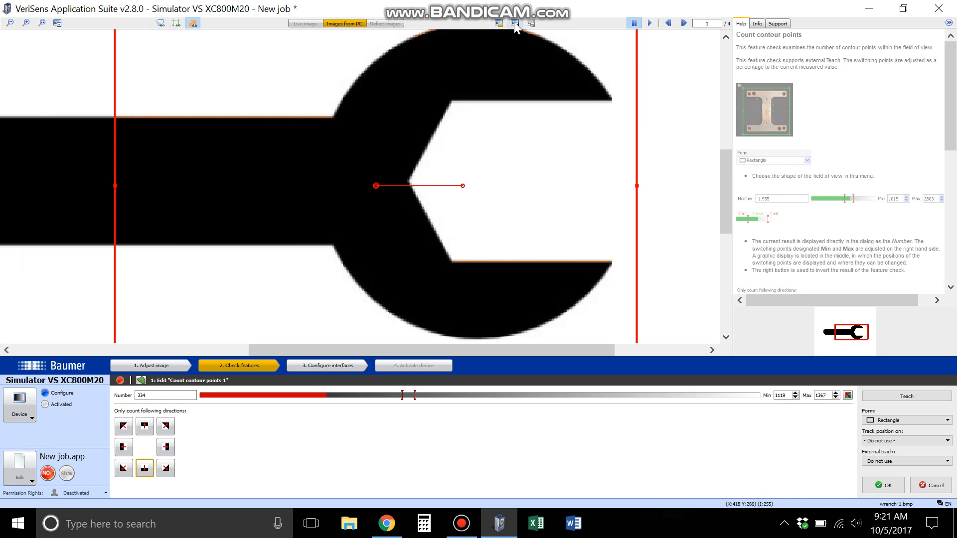
- Examine which edges of the handle, jaw and rounded head are marked as contour points for the one active direction
{"action": "left_click", "coordinate": [26, 23]}
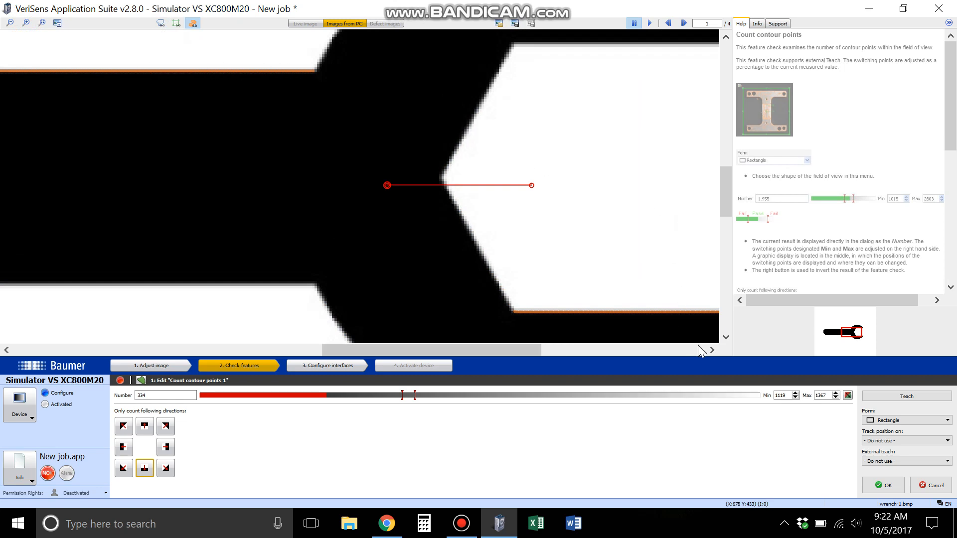
{"action": "left_click_drag", "start_coordinate": [436, 348], "coordinate": [318, 355]}
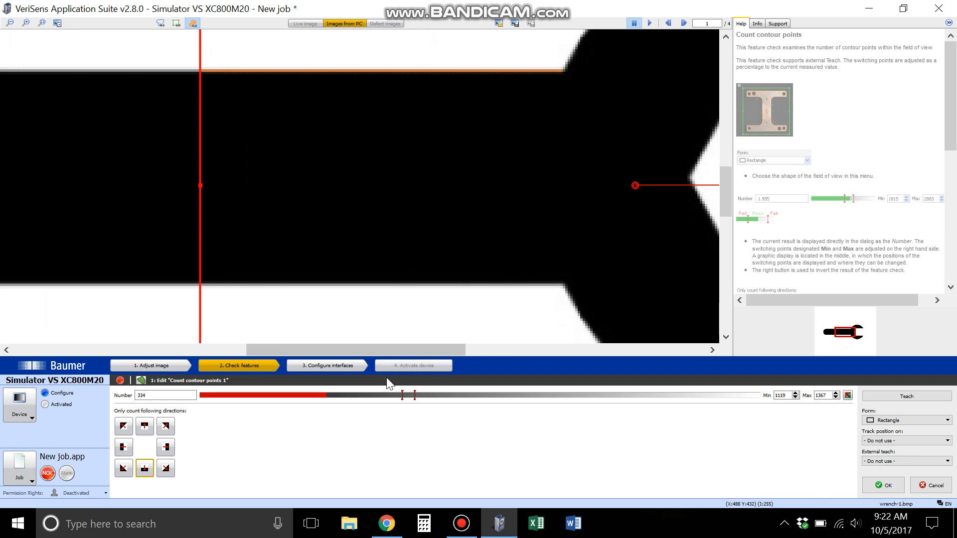
{"action": "left_click_drag", "start_coordinate": [394, 350], "coordinate": [510, 351]}
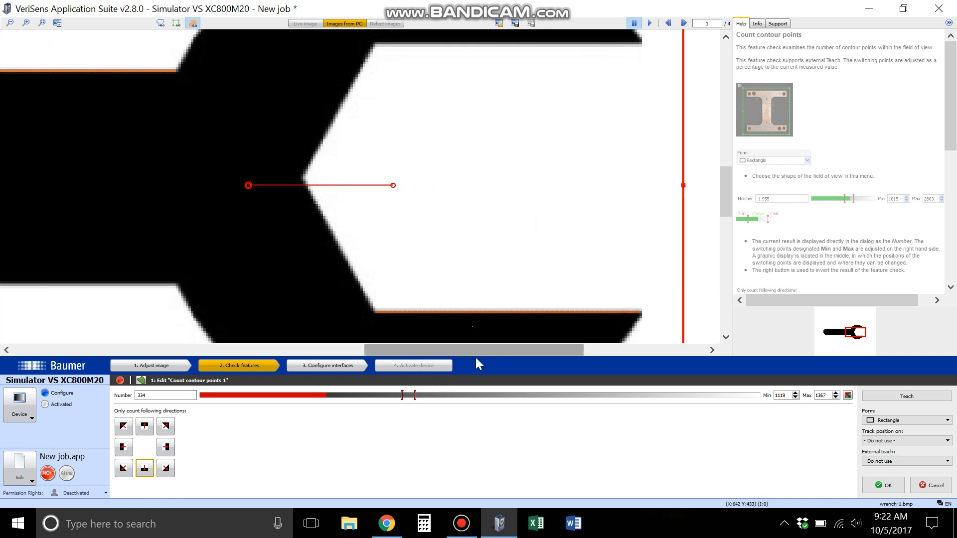
{"action": "left_click_drag", "start_coordinate": [507, 350], "coordinate": [570, 351]}
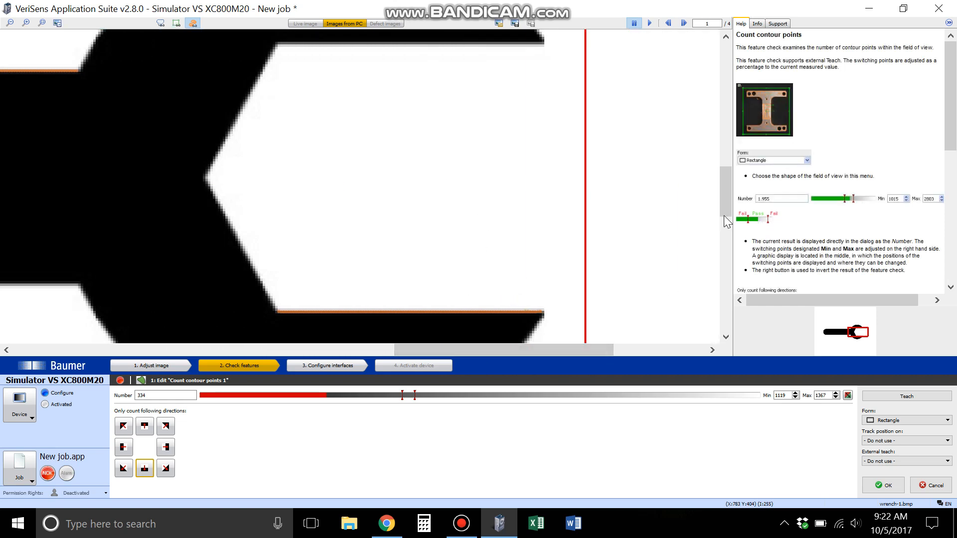
{"action": "left_click_drag", "start_coordinate": [723, 215], "coordinate": [723, 187]}
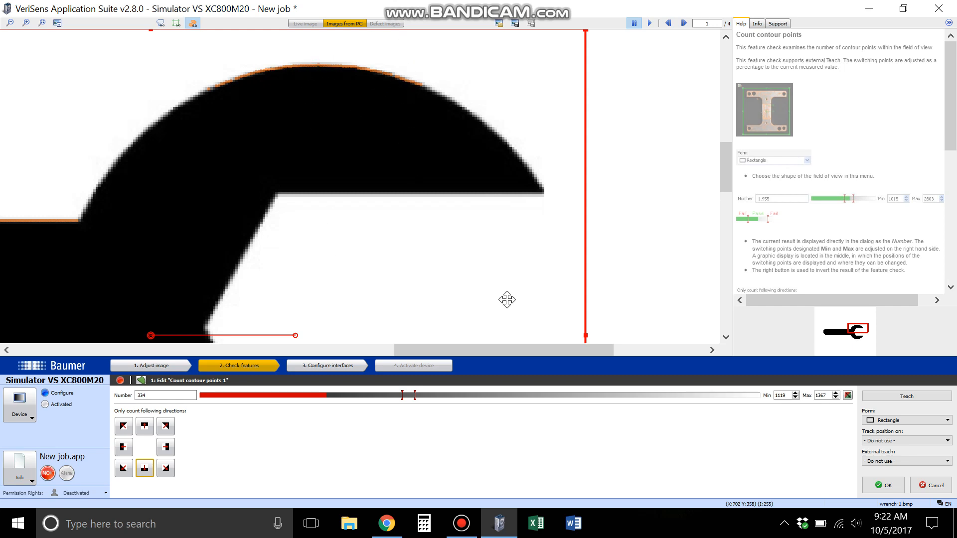
{"action": "left_click_drag", "start_coordinate": [537, 350], "coordinate": [369, 330]}
{"action": "scroll", "coordinate": [263, 277], "scroll_direction": "down", "scroll_amount": 1}
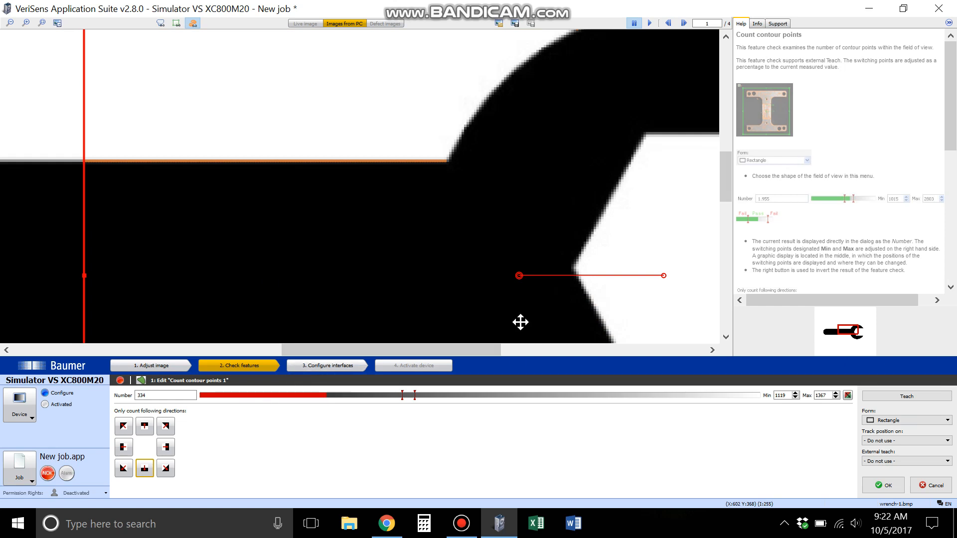
{"action": "left_click", "coordinate": [10, 23]}
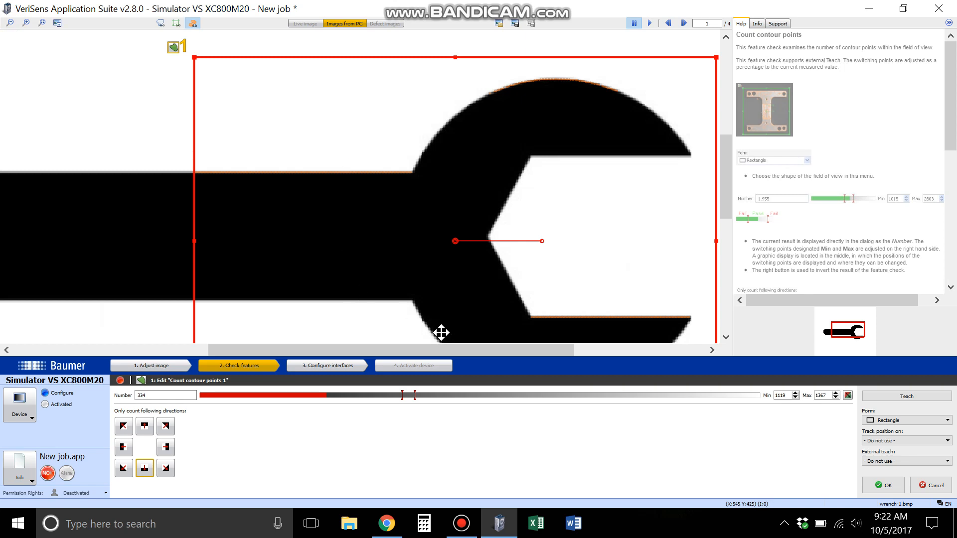
{"action": "left_click_drag", "start_coordinate": [467, 352], "coordinate": [462, 352]}
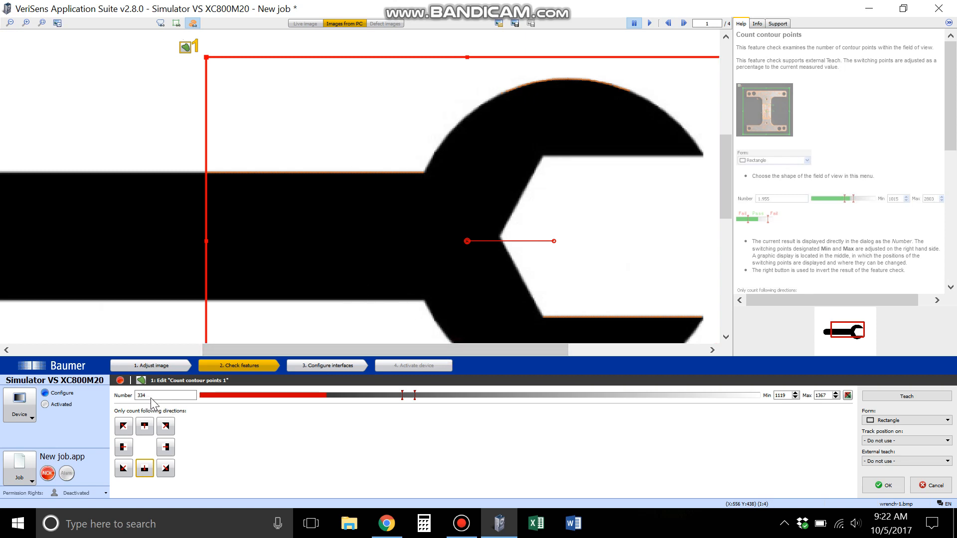
- Also count horizontal edges with the dark side above, and inspect the contour points on the lower part of the wrench
{"action": "left_click", "coordinate": [149, 430]}
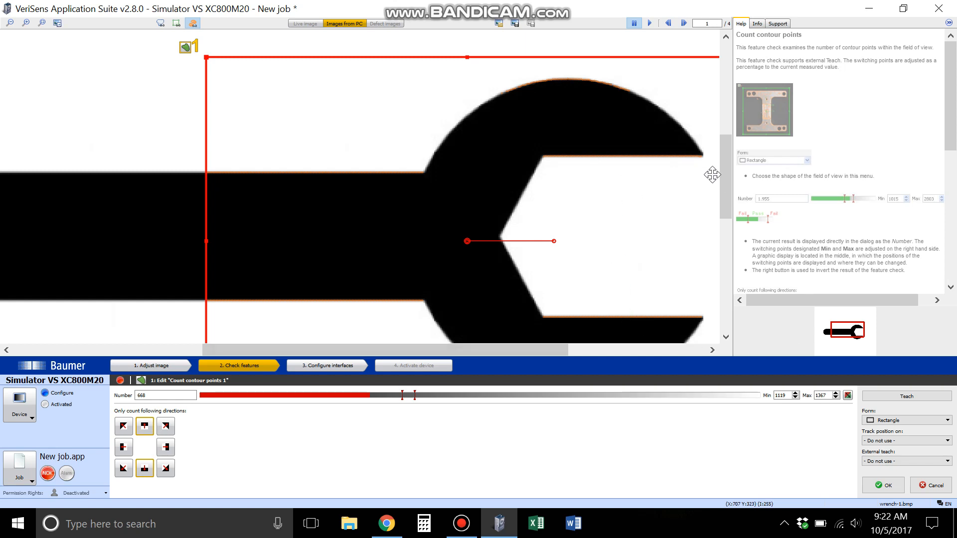
{"action": "mouse_move", "coordinate": [730, 178]}
{"action": "left_mouse_down"}
{"action": "mouse_move", "coordinate": [731, 200]}
{"action": "mouse_move", "coordinate": [628, 251]}
{"action": "left_mouse_up"}
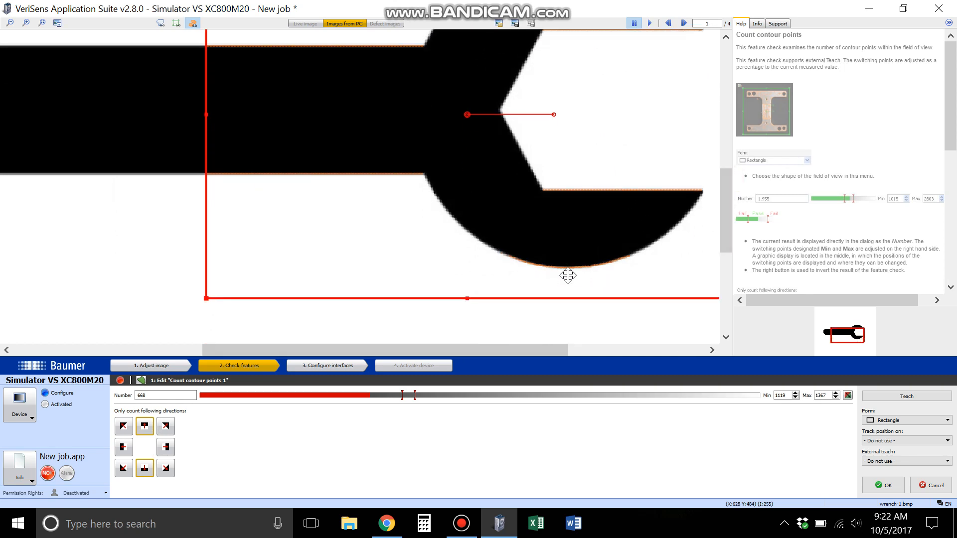
- Switch off both directions for horizontal edges and count only diagonal edges with the dark side at the lower left
{"action": "left_click", "coordinate": [153, 427]}
{"action": "left_click", "coordinate": [144, 468]}
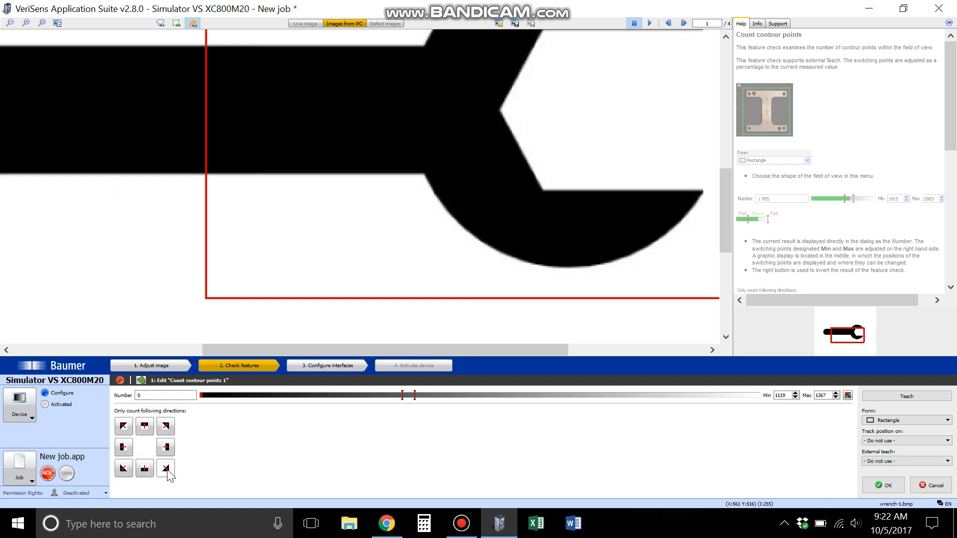
{"action": "left_click", "coordinate": [124, 471]}
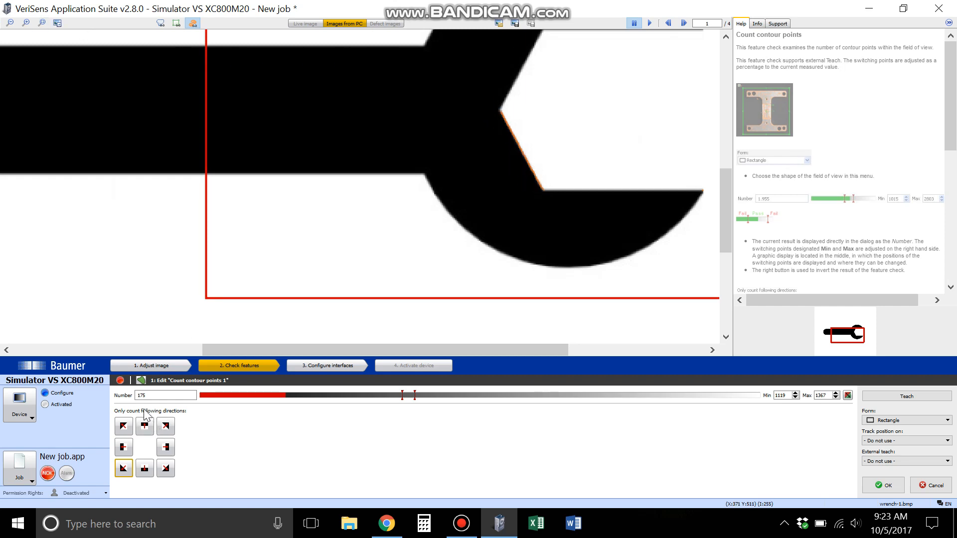
{"action": "left_click_drag", "start_coordinate": [722, 228], "coordinate": [726, 189]}
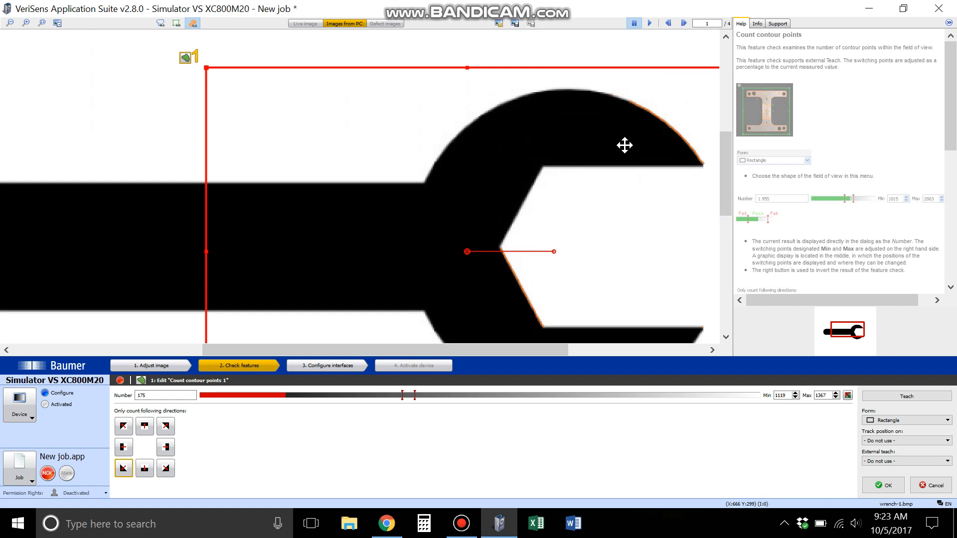
- Switch on the seven remaining edge directions so that contour points are counted in all eight directions
{"action": "left_click_drag", "start_coordinate": [489, 355], "coordinate": [532, 346]}
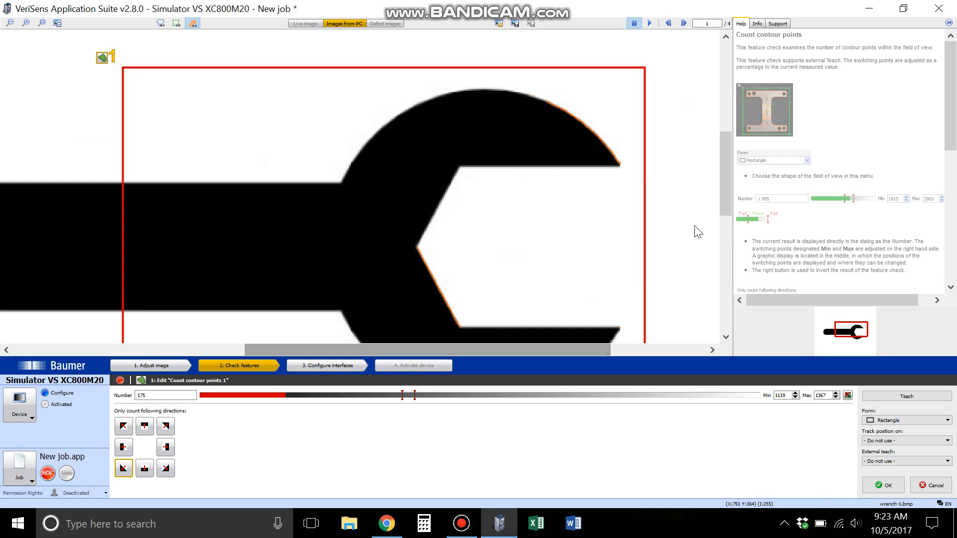
{"action": "left_click_drag", "start_coordinate": [725, 199], "coordinate": [728, 229]}
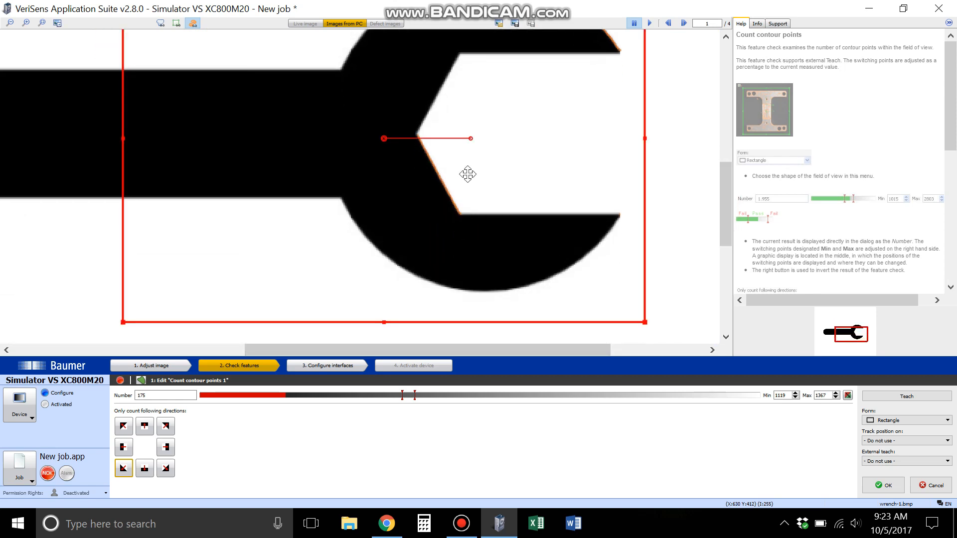
{"action": "mouse_move", "coordinate": [716, 196]}
{"action": "left_mouse_down"}
{"action": "mouse_move", "coordinate": [723, 187]}
{"action": "mouse_move", "coordinate": [728, 214]}
{"action": "mouse_move", "coordinate": [720, 188]}
{"action": "left_mouse_up"}
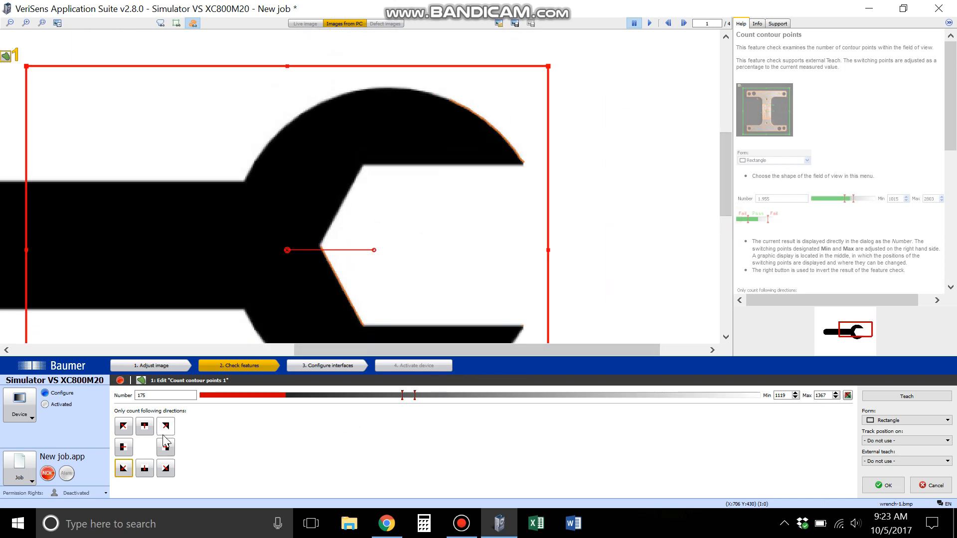
{"action": "left_click", "coordinate": [123, 426]}
{"action": "left_click", "coordinate": [123, 447]}
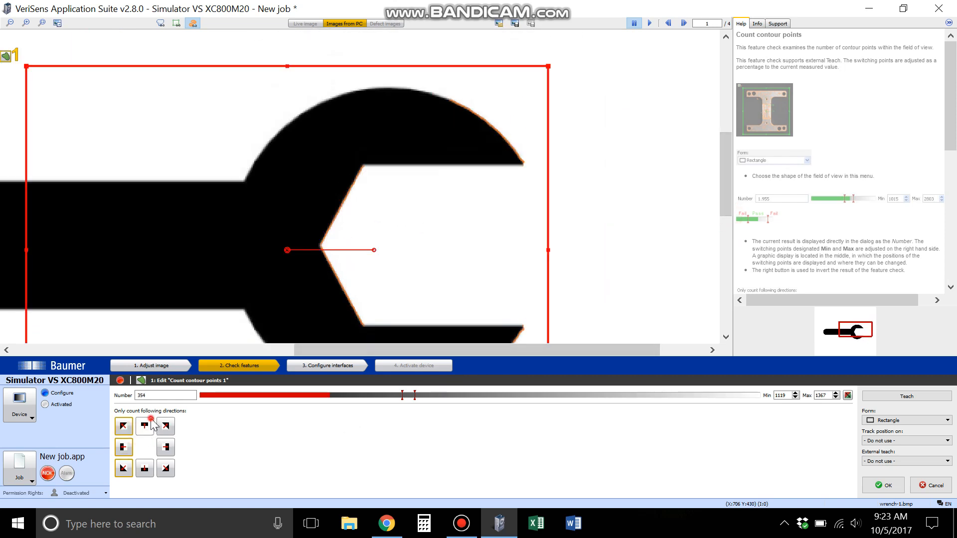
{"action": "left_click", "coordinate": [145, 426]}
{"action": "left_click", "coordinate": [165, 426]}
{"action": "left_click", "coordinate": [166, 448]}
{"action": "left_click", "coordinate": [166, 468]}
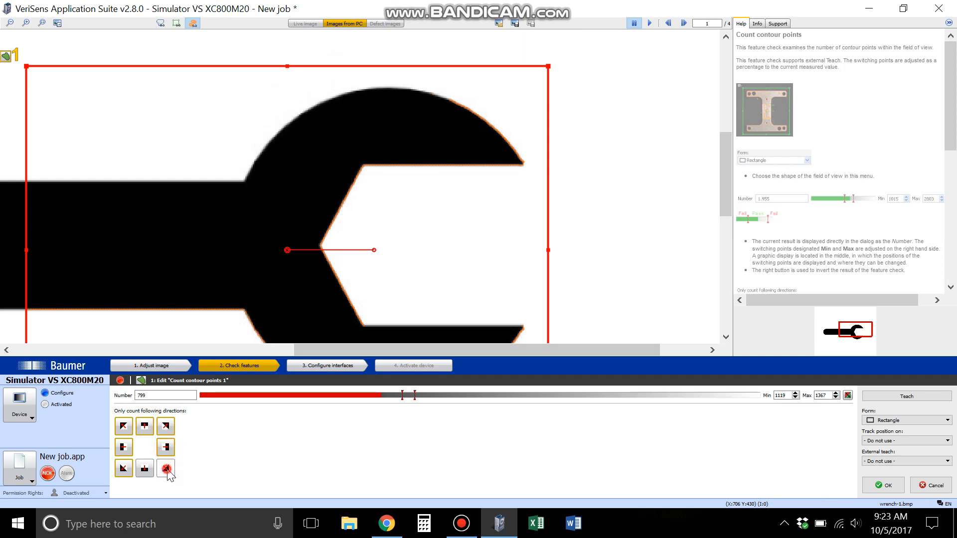
{"action": "left_click", "coordinate": [131, 470]}
{"action": "left_click", "coordinate": [145, 469]}
{"action": "left_click", "coordinate": [123, 468]}
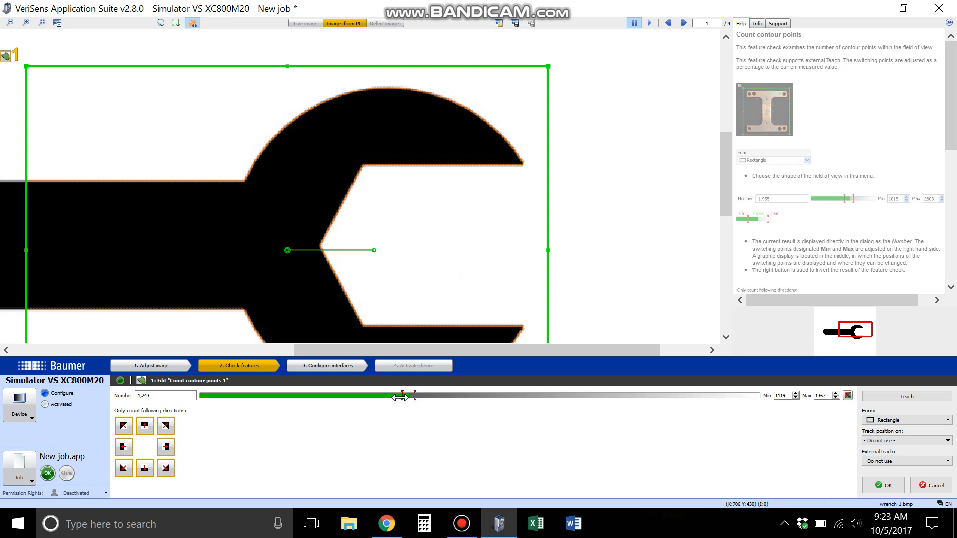
- Widen the switching points to Min 1029 and Max 1567, and change the field of view's form to Circle
{"action": "mouse_move", "coordinate": [400, 397]}
{"action": "left_mouse_down"}
{"action": "mouse_move", "coordinate": [390, 397]}
{"action": "mouse_move", "coordinate": [430, 395]}
{"action": "left_mouse_up"}
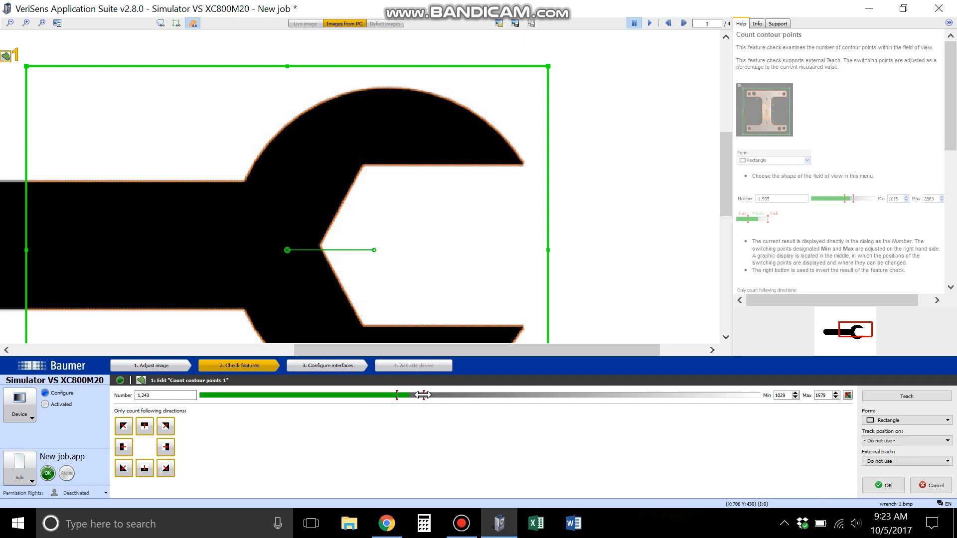
{"action": "left_click", "coordinate": [911, 420]}
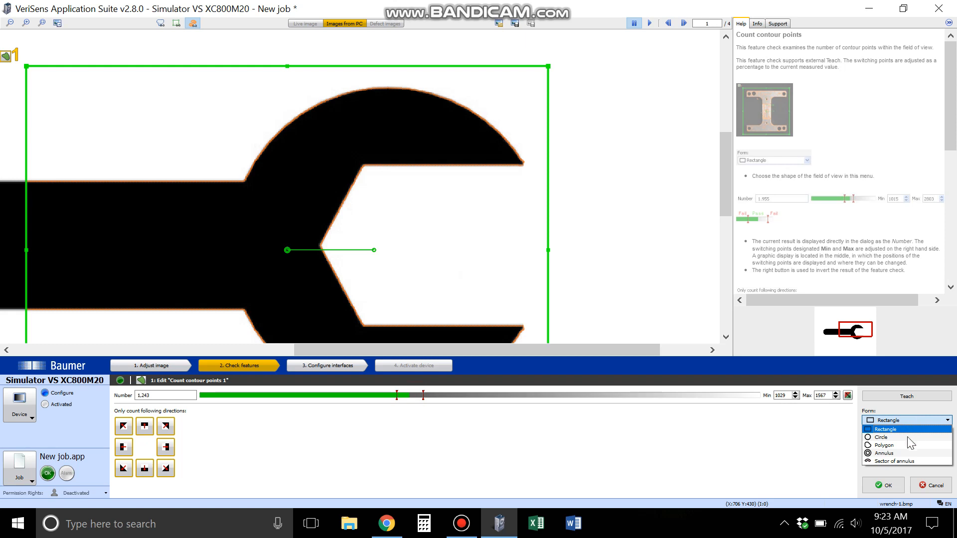
{"action": "left_click", "coordinate": [907, 439]}
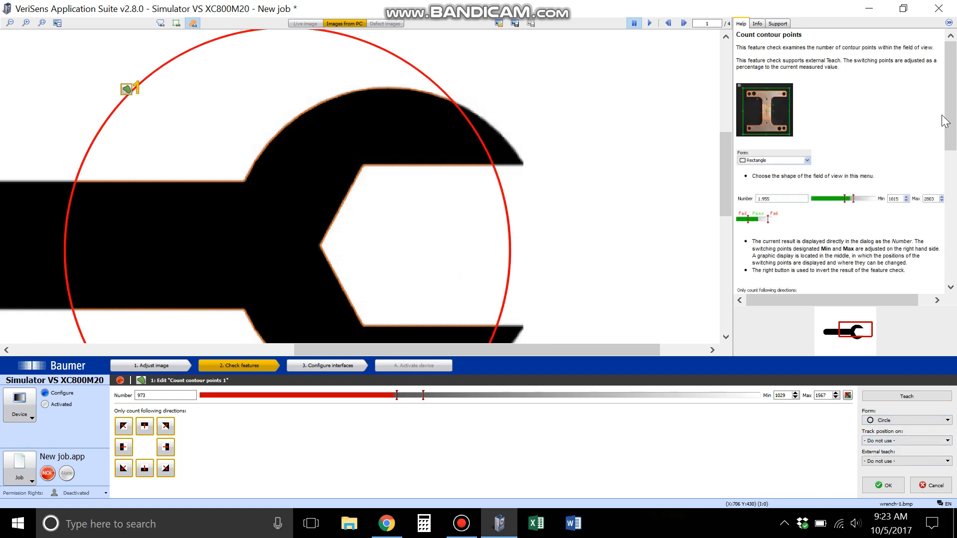
- Enlarge the circular field of view until it encloses the wrench's whole head and both jaw tips
{"action": "scroll", "coordinate": [953, 109], "scroll_direction": "down", "scroll_amount": 2}
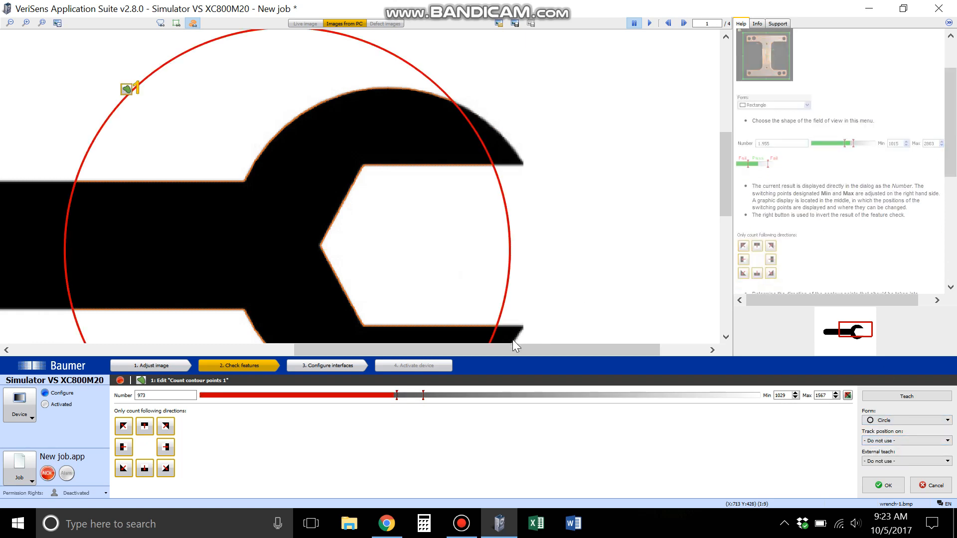
{"action": "left_click_drag", "start_coordinate": [509, 349], "coordinate": [495, 349]}
{"action": "scroll", "coordinate": [496, 285], "scroll_direction": "down", "scroll_amount": 3}
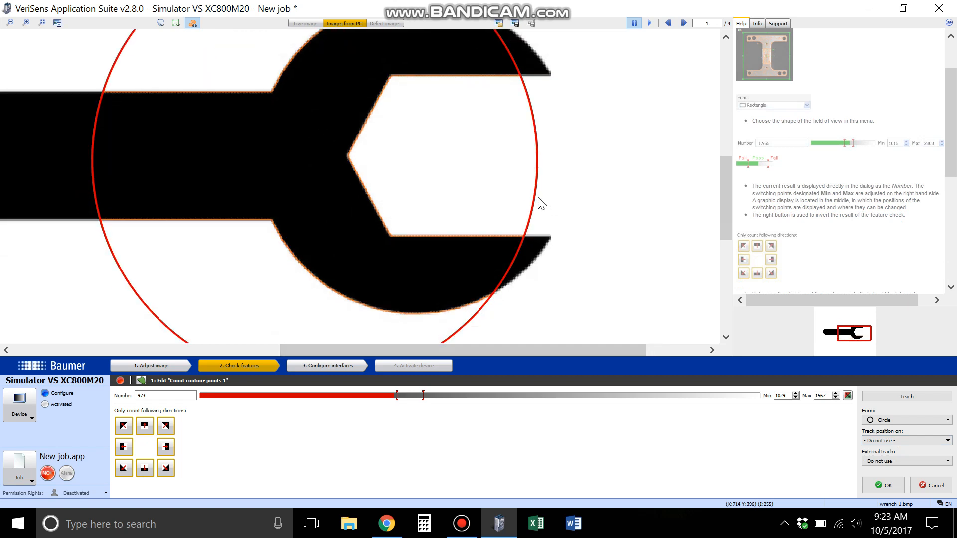
{"action": "left_click_drag", "start_coordinate": [541, 203], "coordinate": [608, 196]}
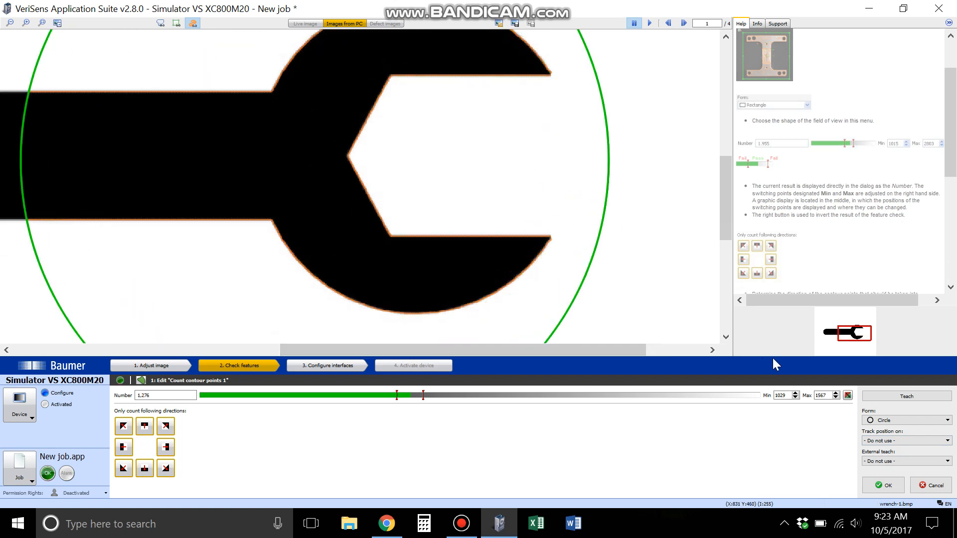
- Check the position-tracking options, and shift the circular field of view away from the handle to centre it closer to the wrench head
{"action": "left_click", "coordinate": [900, 441]}
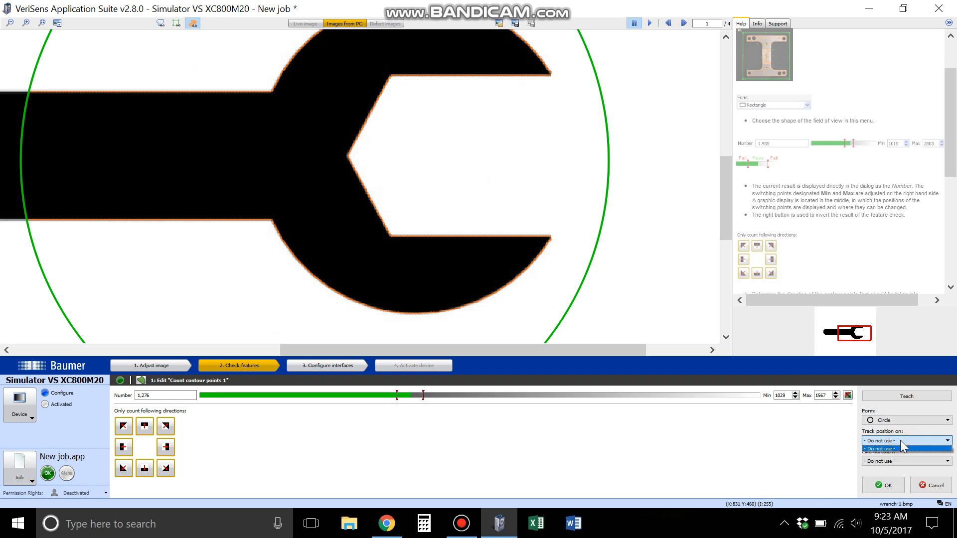
{"action": "left_click", "coordinate": [42, 23]}
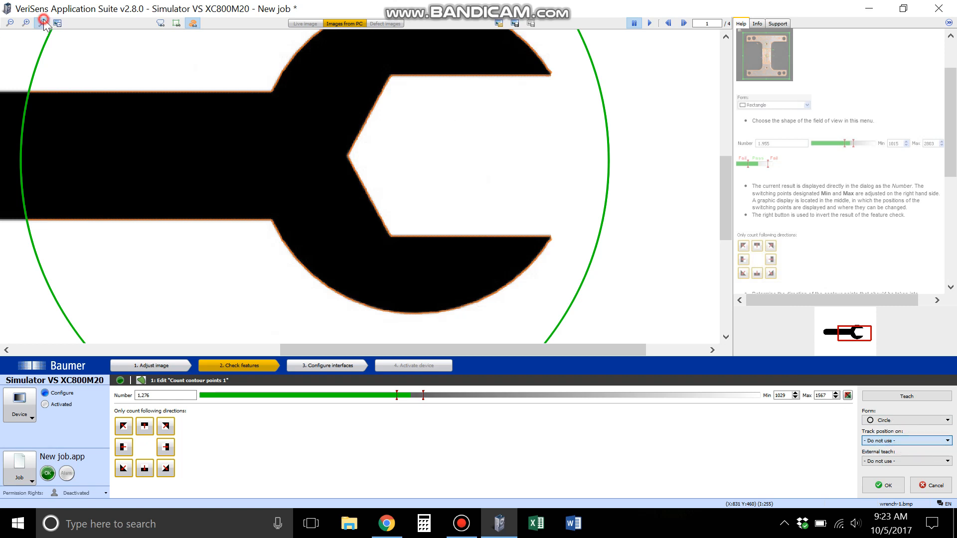
{"action": "left_click", "coordinate": [42, 23]}
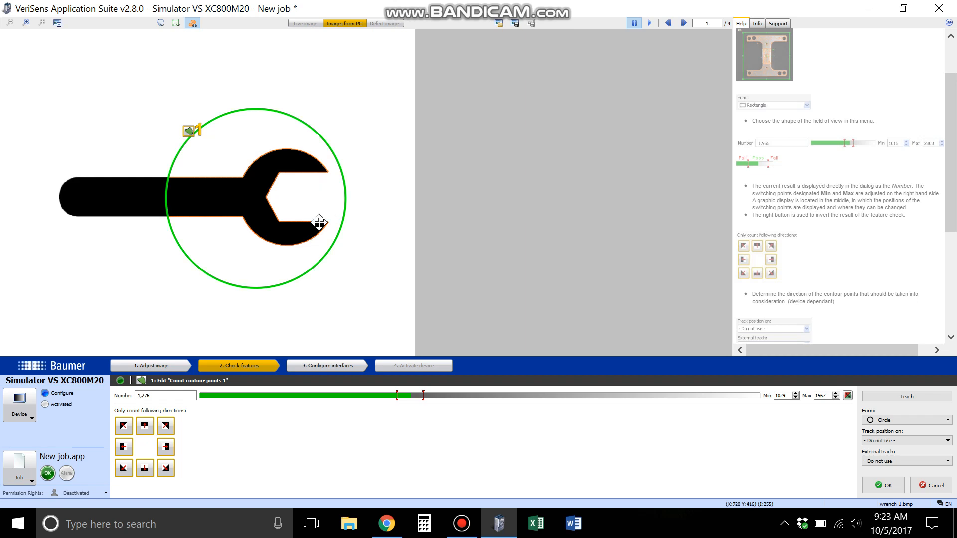
{"action": "left_click_drag", "start_coordinate": [238, 198], "coordinate": [270, 205]}
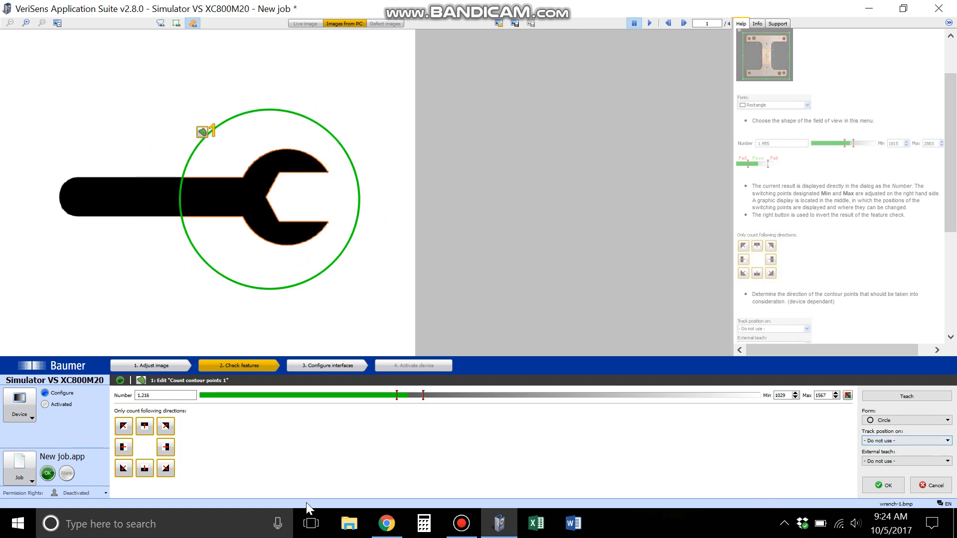